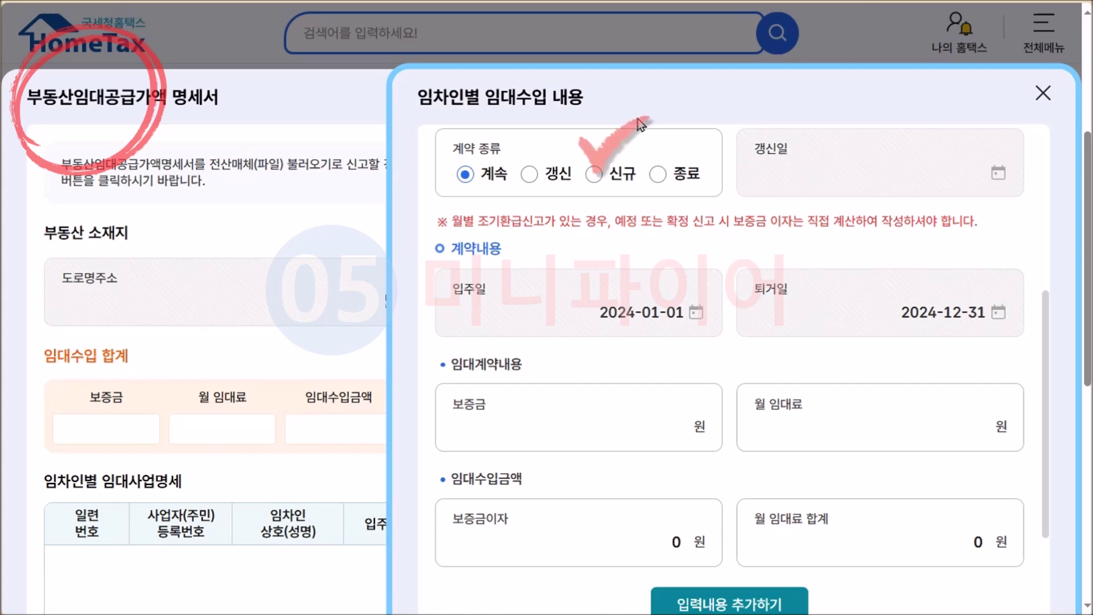
# Set the tenant's contract type to new (신규) with a move-in date of 2024-02-01
pyautogui.click(594, 175)
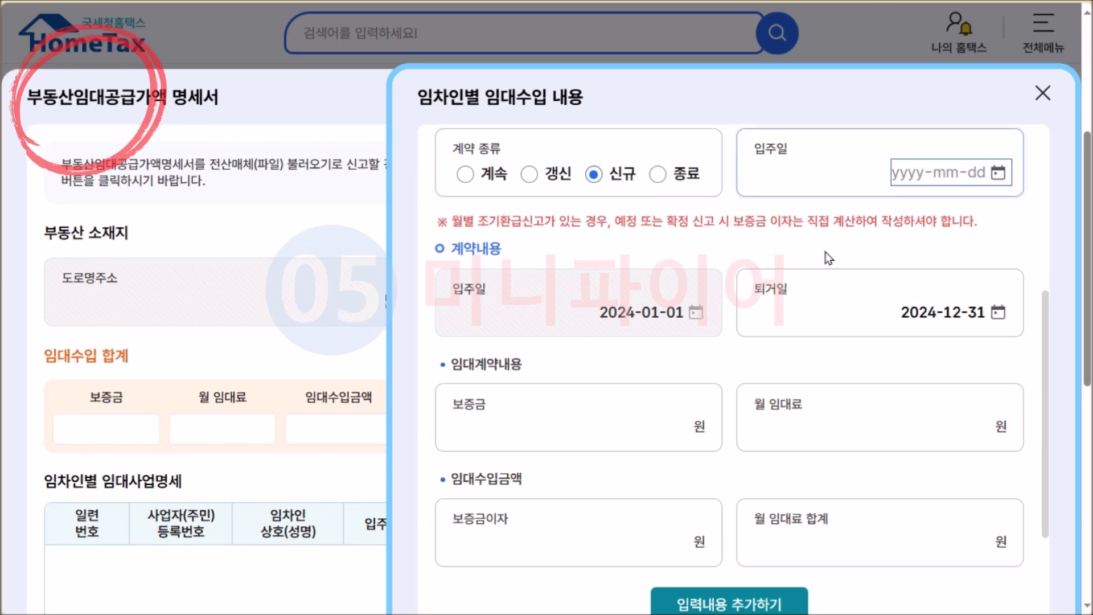
pyautogui.write('2024')
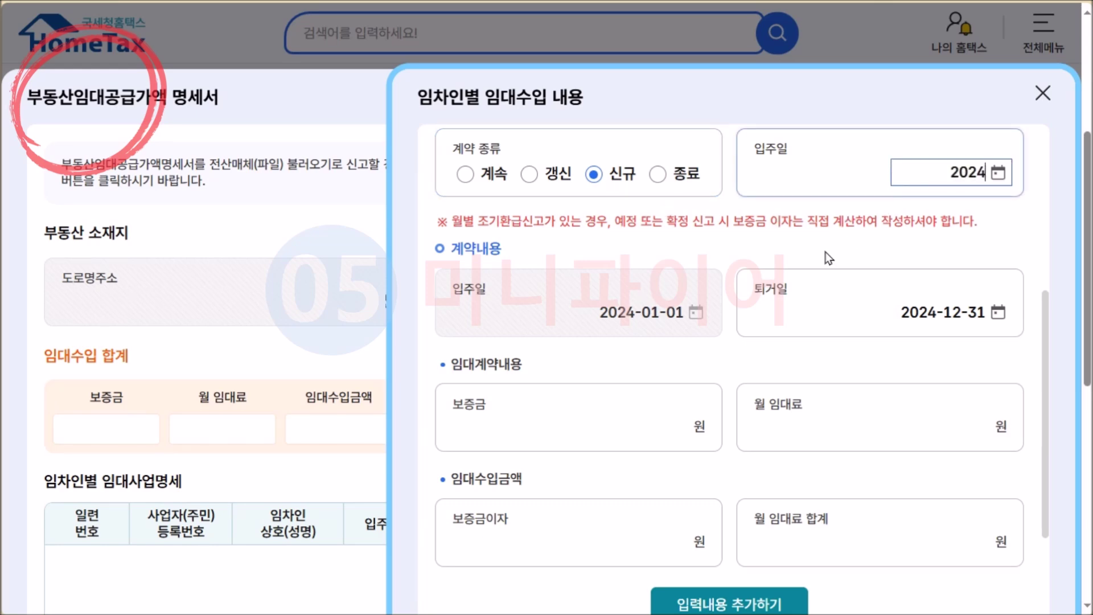
pyautogui.write('-02-01')
pyautogui.click(829, 258)
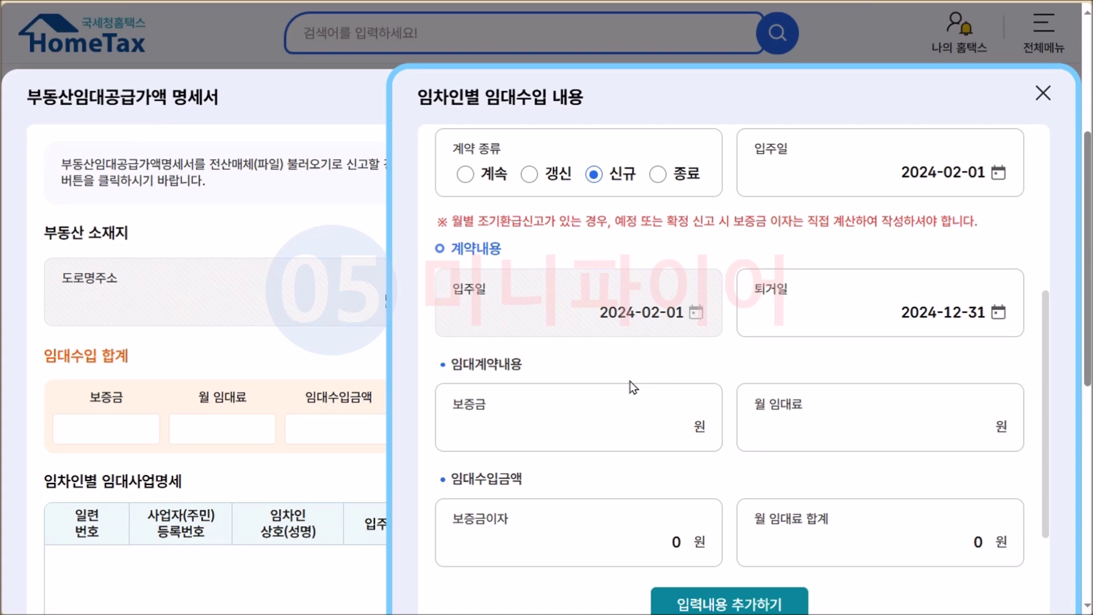
# Enter a deposit of 10,000,000 won and a monthly rent of 500,000 won, accepting automatic calculation of the total rent
pyautogui.click(613, 425)
pyautogui.write('1')
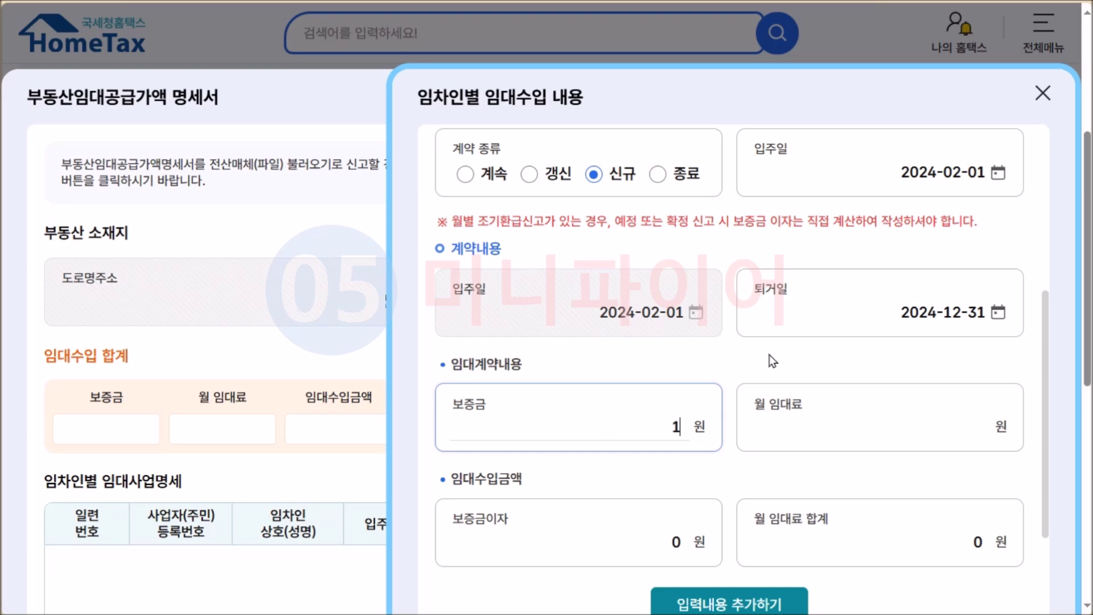
pyautogui.write('0,000,000000000')
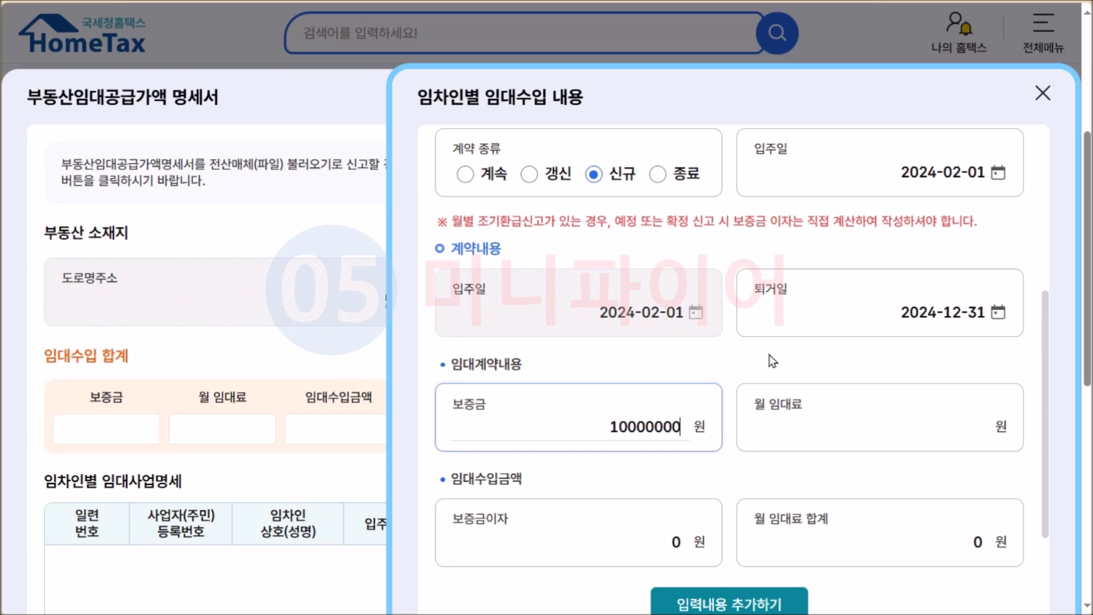
pyautogui.click(770, 354)
pyautogui.click(924, 443)
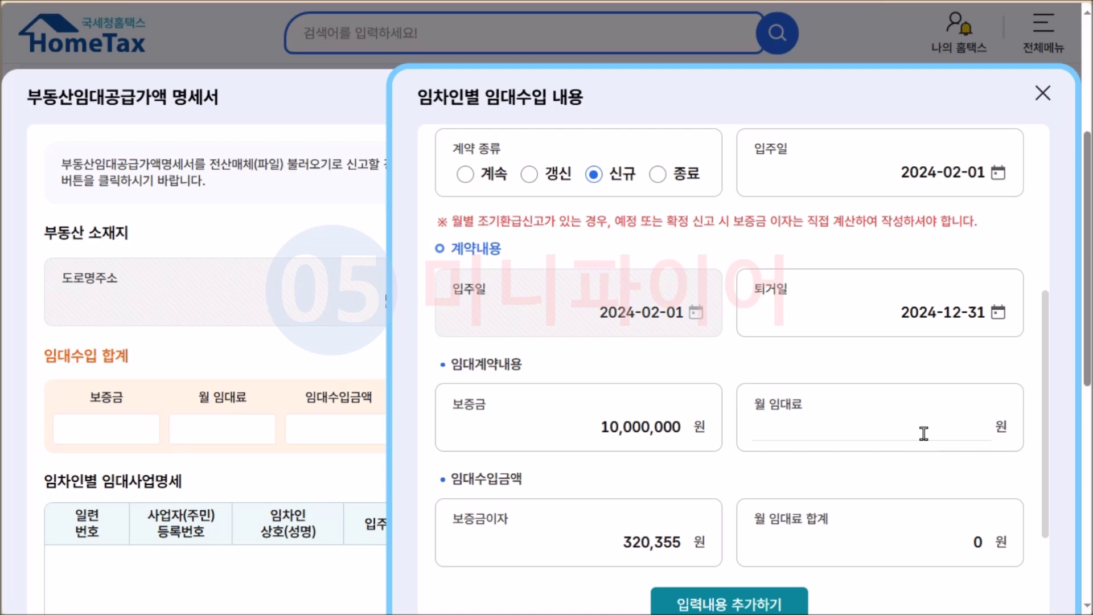
pyautogui.write('500,000')
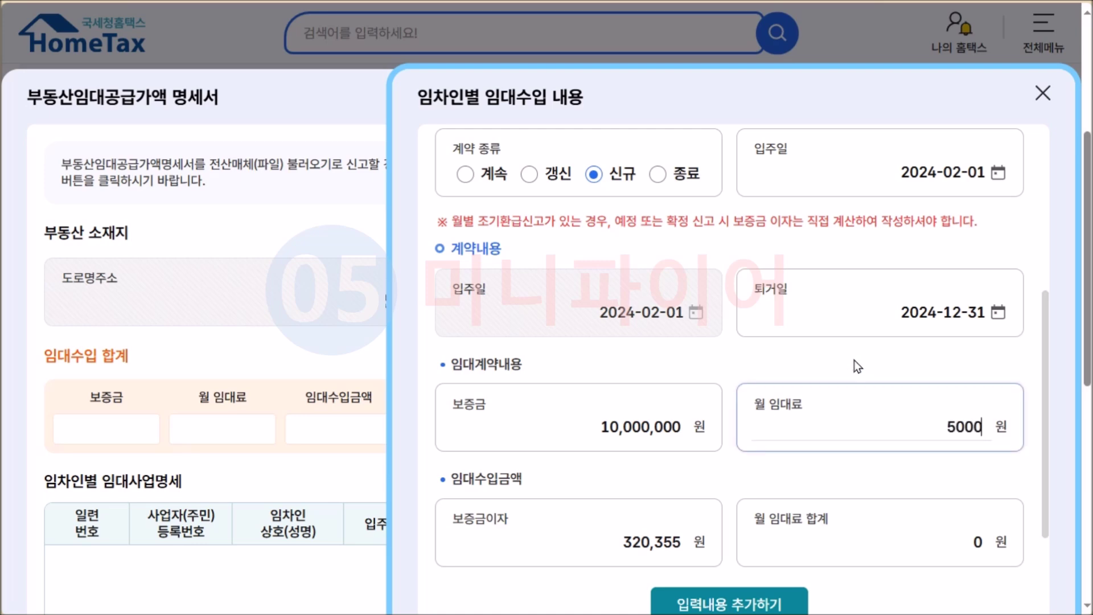
pyautogui.press('Tab')
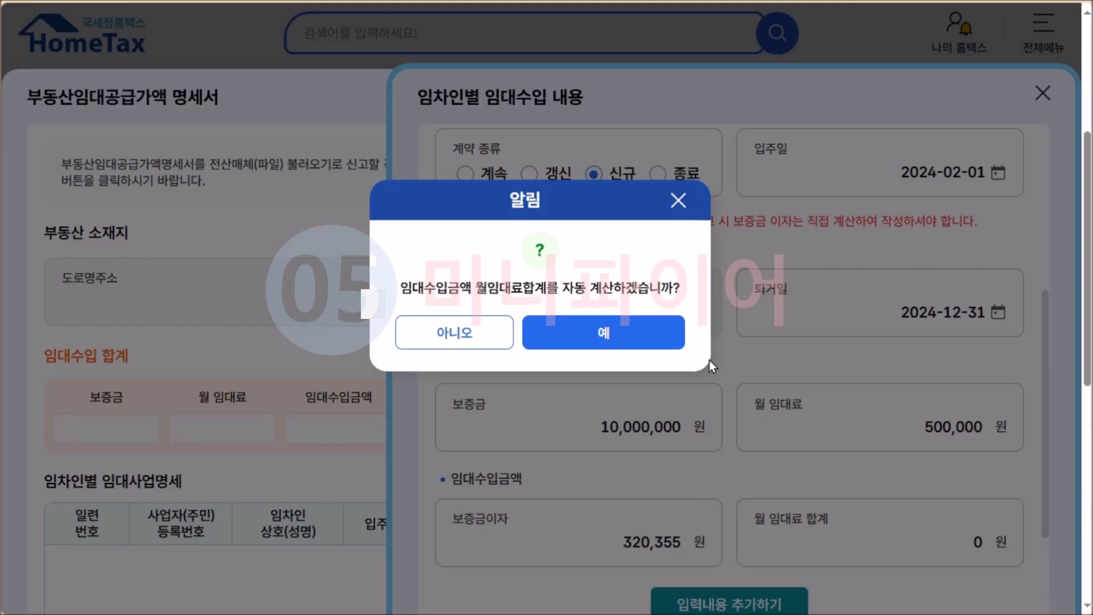
pyautogui.click(651, 345)
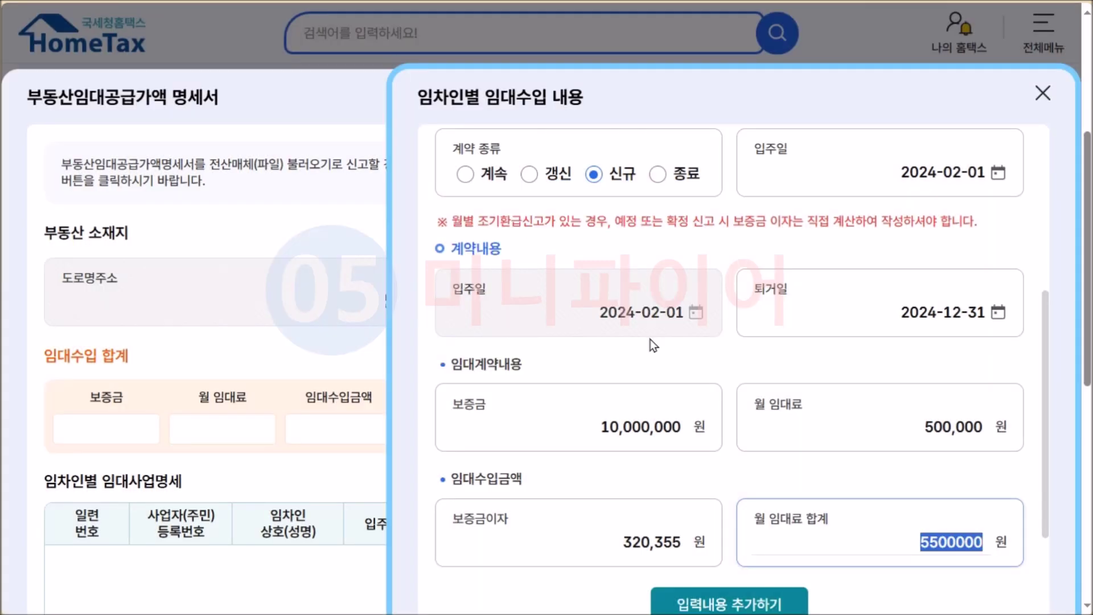
pyautogui.click(1030, 351)
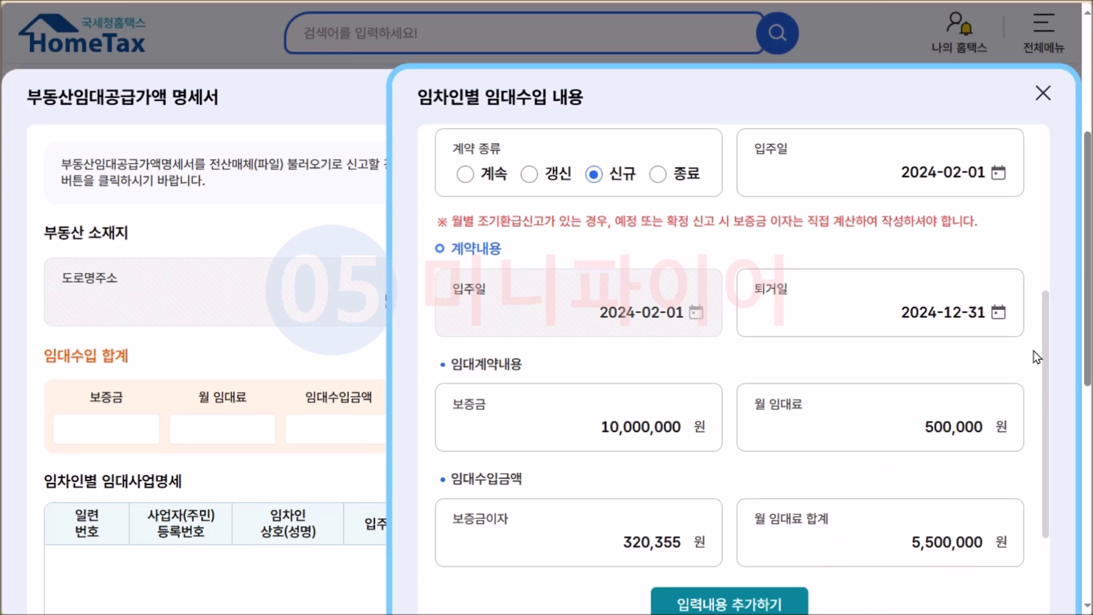
# Add the entered rental income to the list of leases by tenant and acknowledge the notice
pyautogui.moveTo(1047, 334); pyautogui.dragTo(1073, 489)
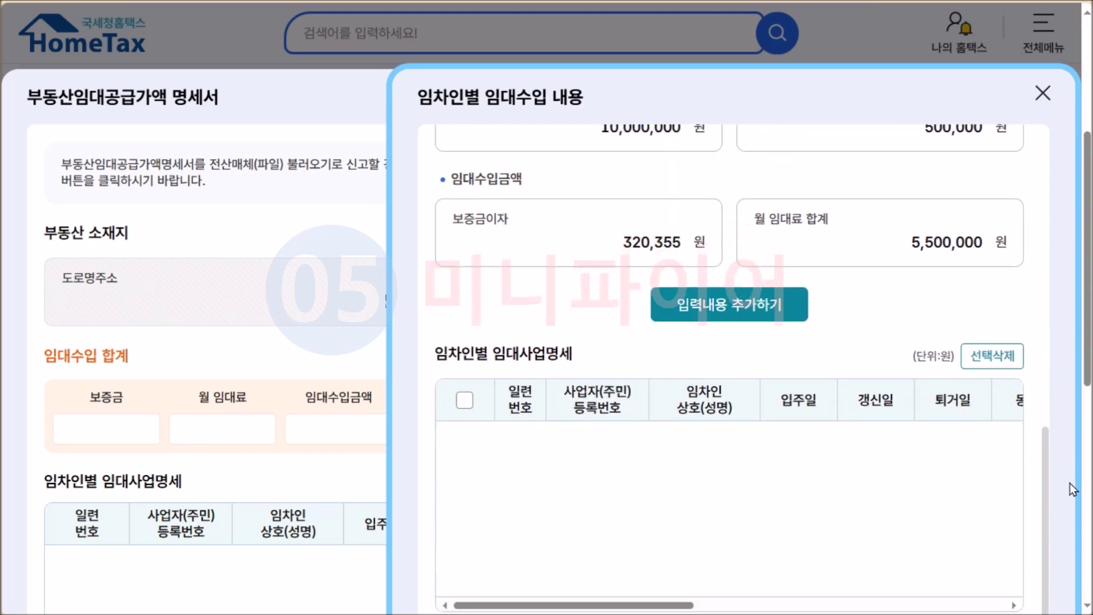
pyautogui.click(732, 315)
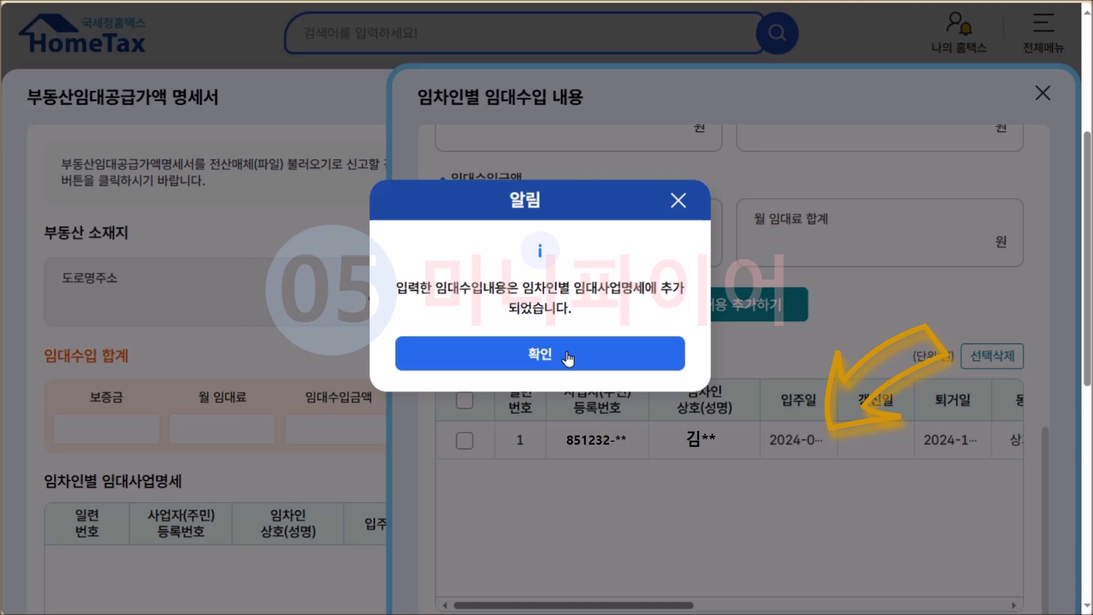
pyautogui.click(568, 355)
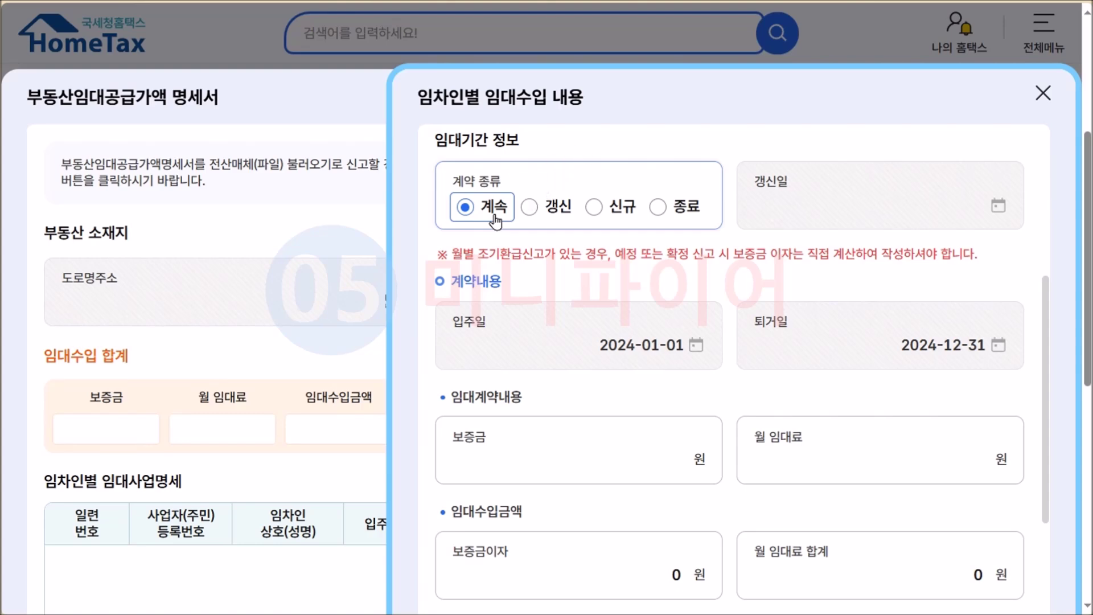
# Set the contract type to renewal (갱신) with a renewal date of 2024-02-01
pyautogui.click(531, 209)
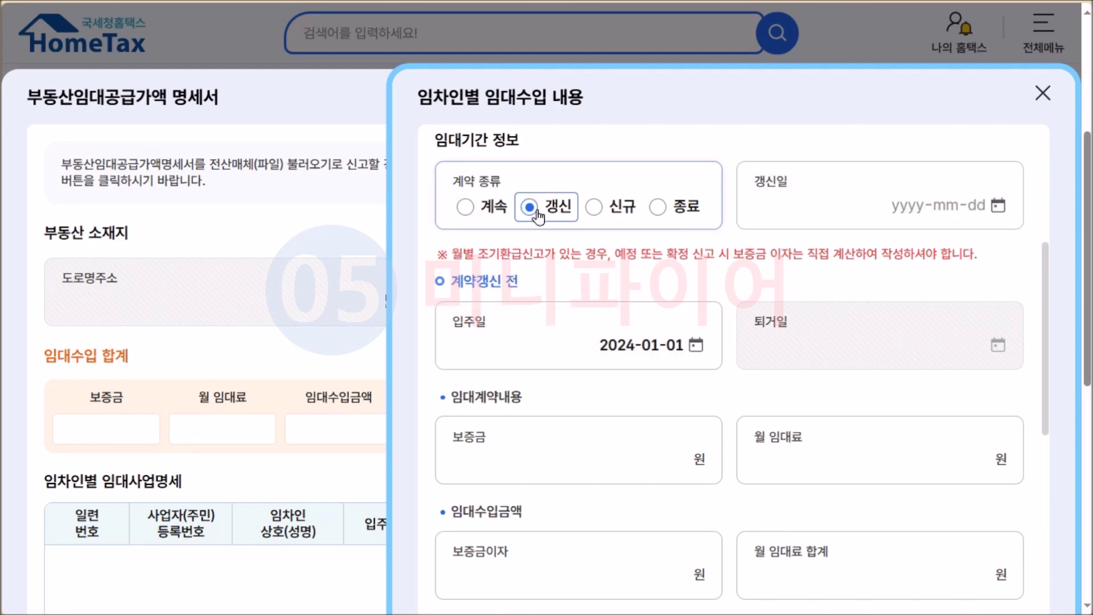
pyautogui.click(936, 209)
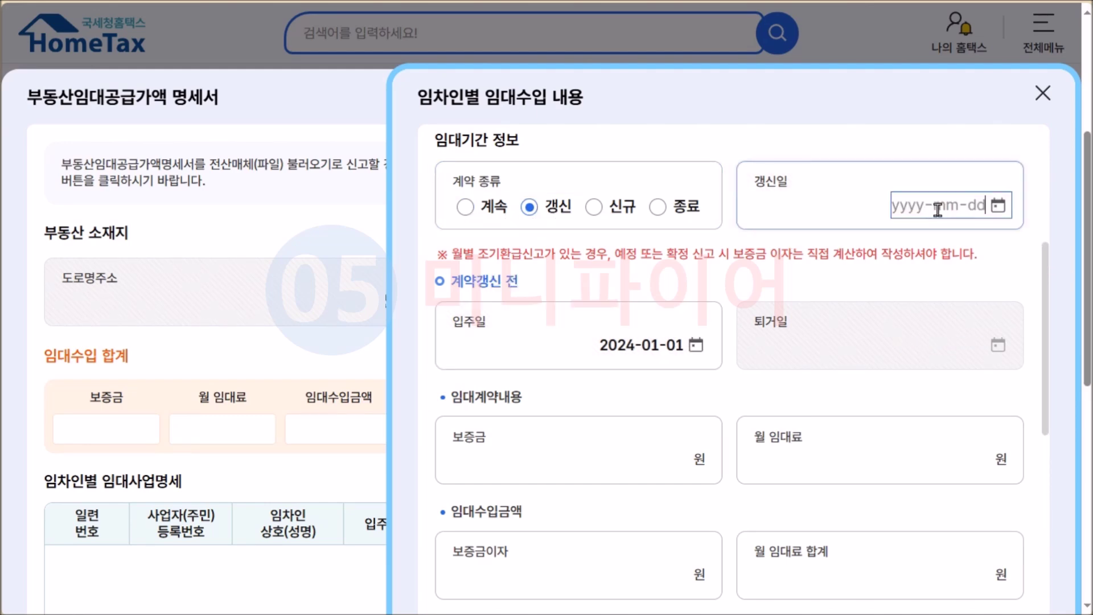
pyautogui.write('20240201')
pyautogui.click(1047, 259)
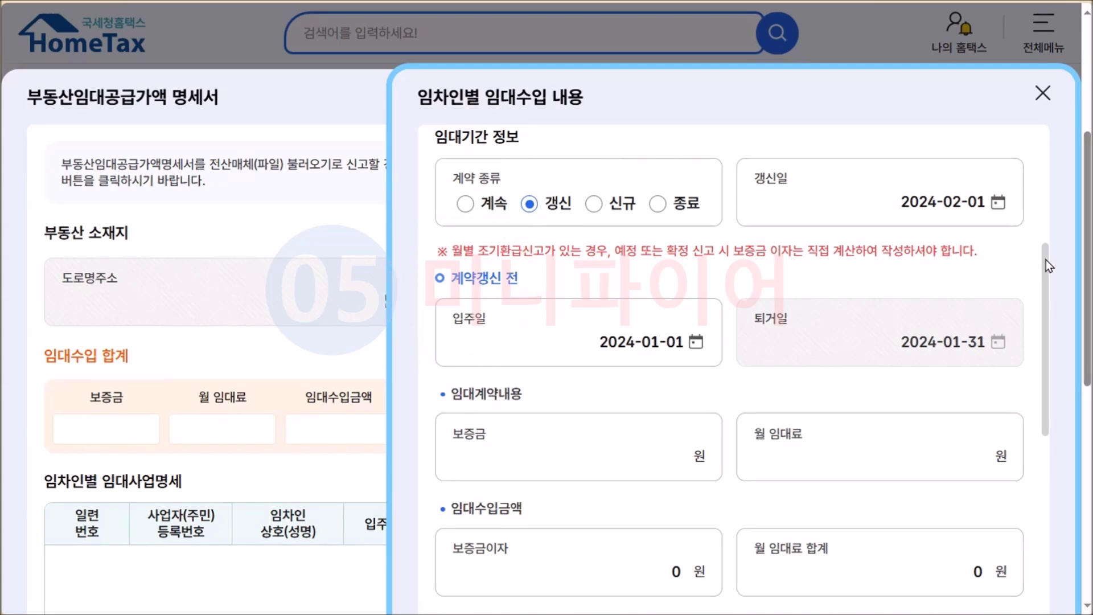
# Fill in a 10,000,000 won deposit before and after renewal, with monthly rents of 500,000 and 600,000 won, and add the entry
pyautogui.moveTo(1047, 259); pyautogui.dragTo(1064, 414)
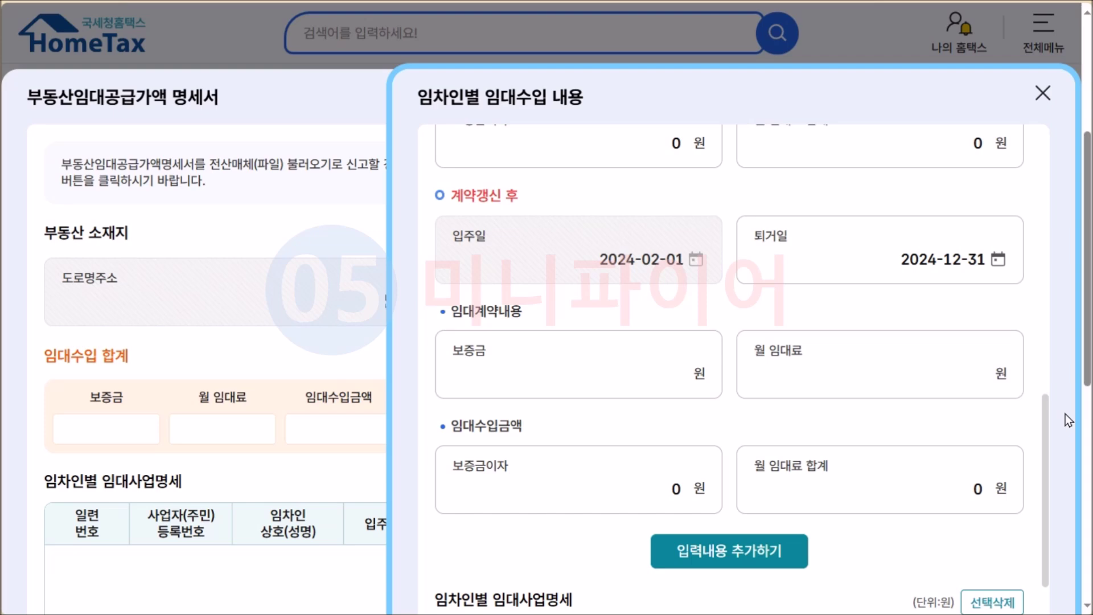
pyautogui.moveTo(1046, 407); pyautogui.dragTo(1047, 258)
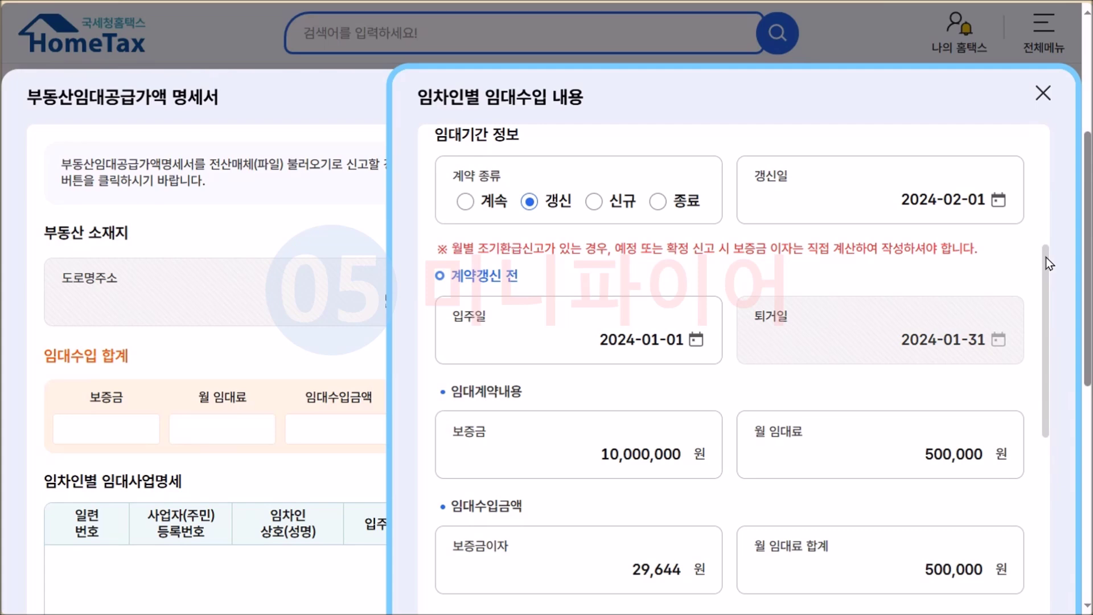
pyautogui.moveTo(1046, 258); pyautogui.dragTo(1058, 423)
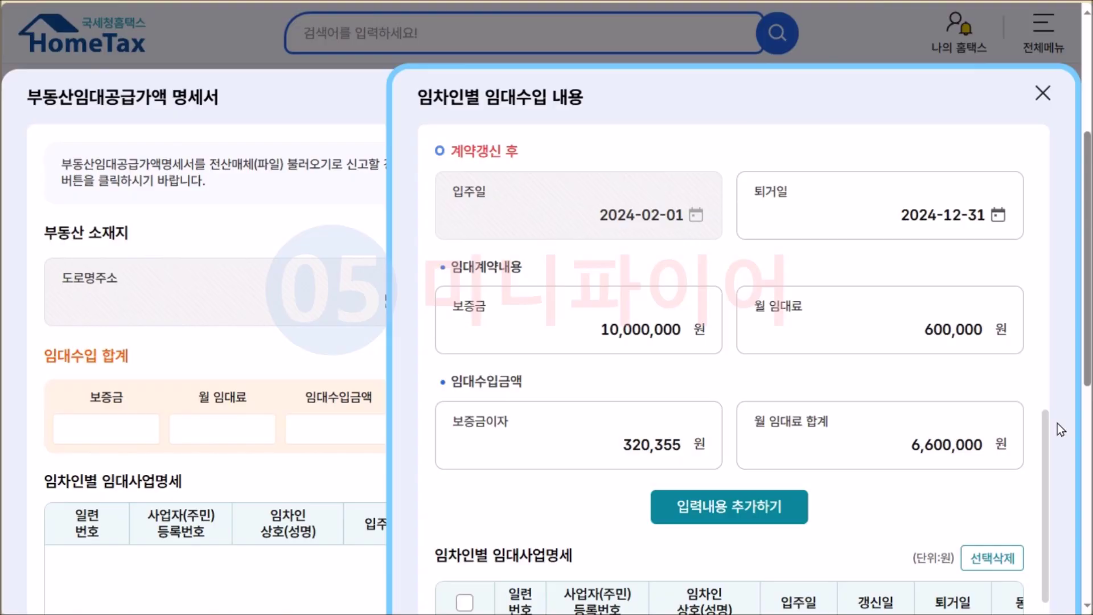
pyautogui.scroll(-3, 1057, 425)
pyautogui.click(754, 311)
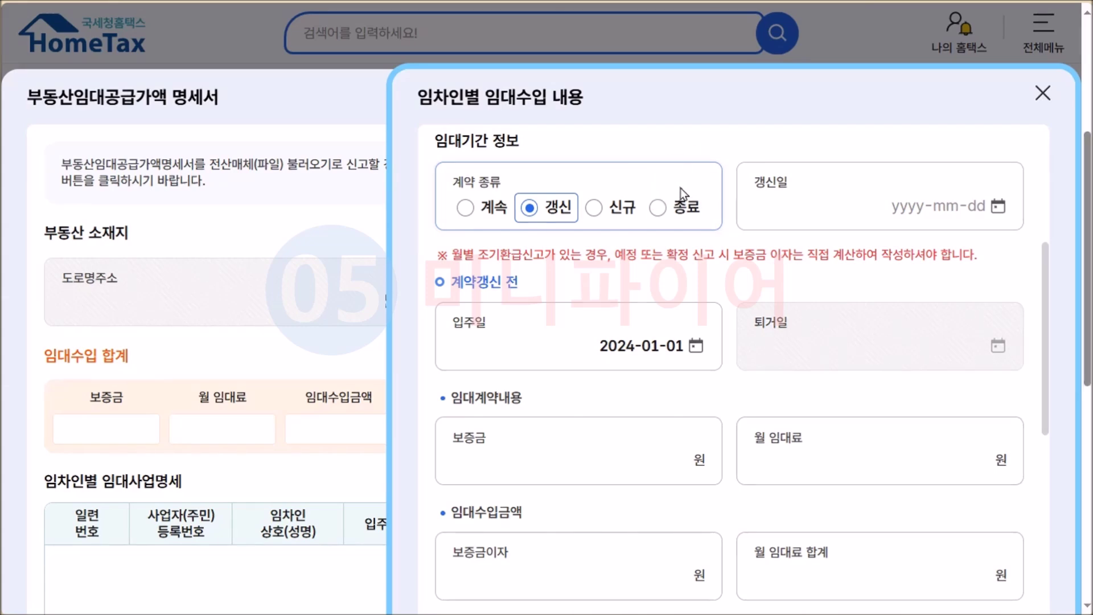
# Set the contract type to terminated (종료) and open the move-out date for entry
pyautogui.click(679, 205)
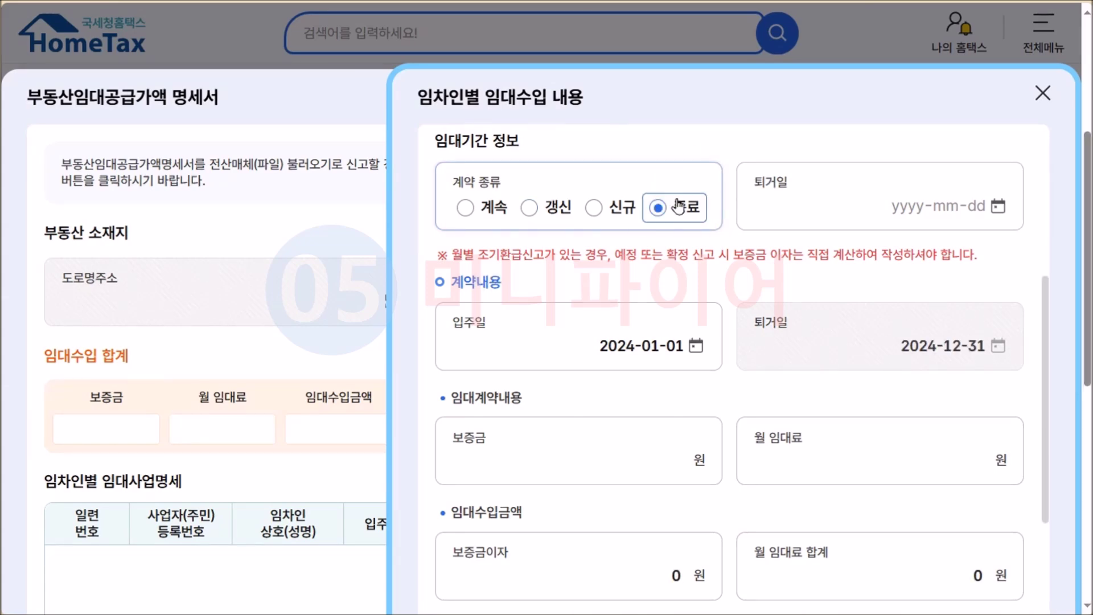
pyautogui.click(923, 208)
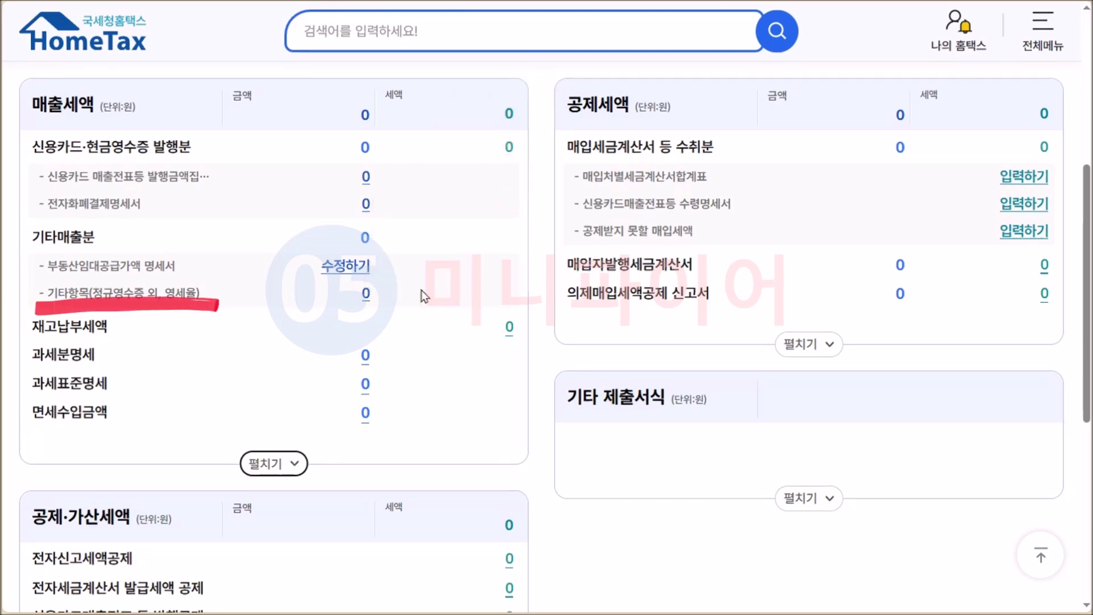
# Set the other sales amount outside regular receipts (정규영수증 외) to 6,350,000 won and complete the entry
pyautogui.click(367, 302)
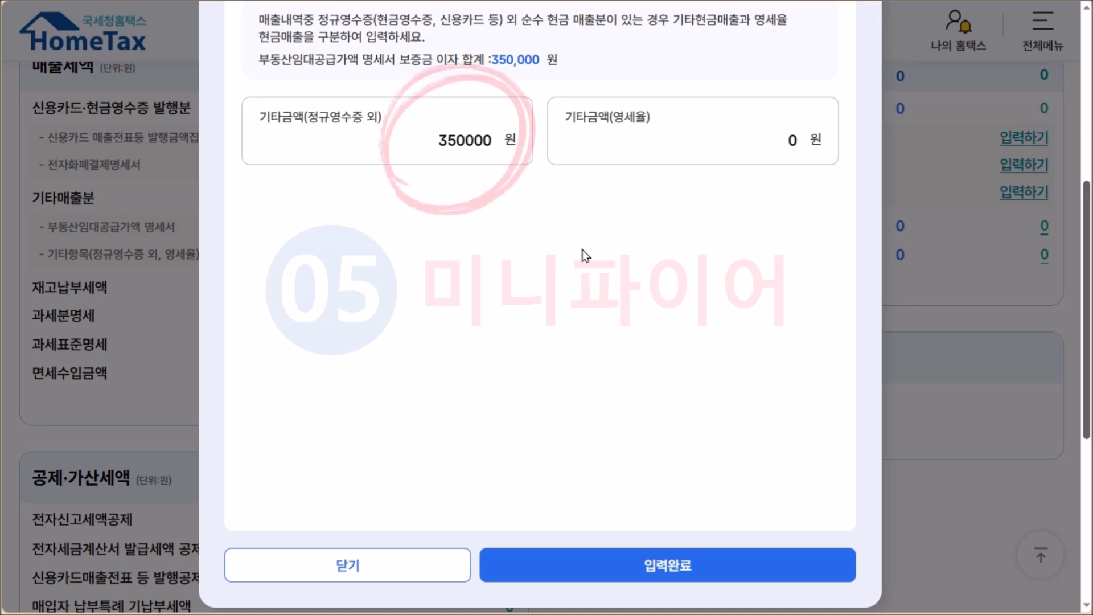
pyautogui.click(404, 140)
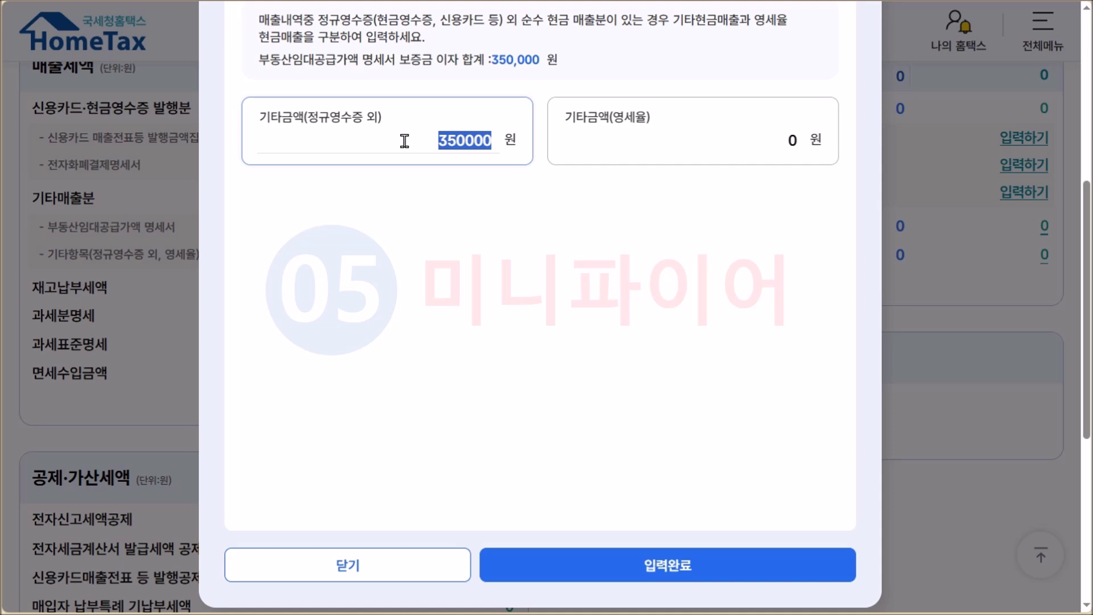
pyautogui.click(404, 141)
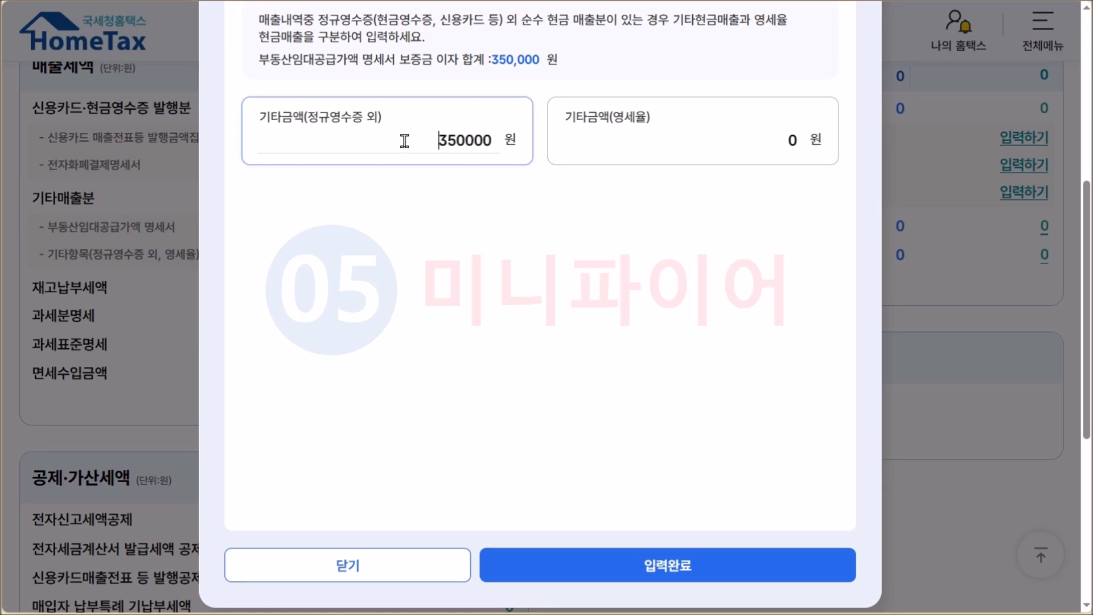
pyautogui.write('6')
pyautogui.press('Return')
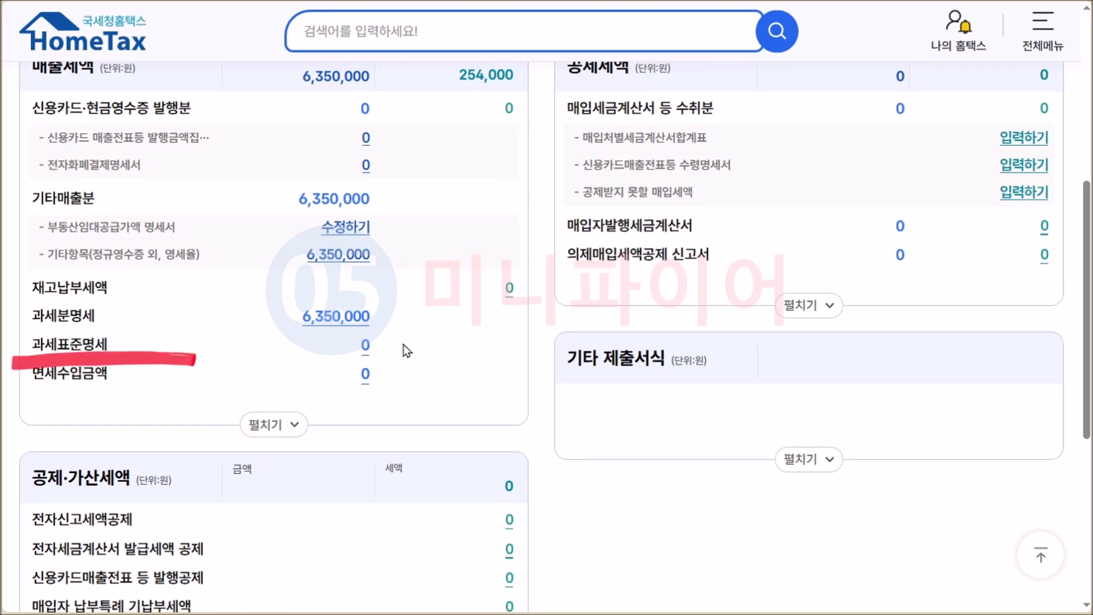
# In the tax base statement (과세표준명세), enter 6,350,000 won for business code 701201 and complete the entry
pyautogui.click(365, 347)
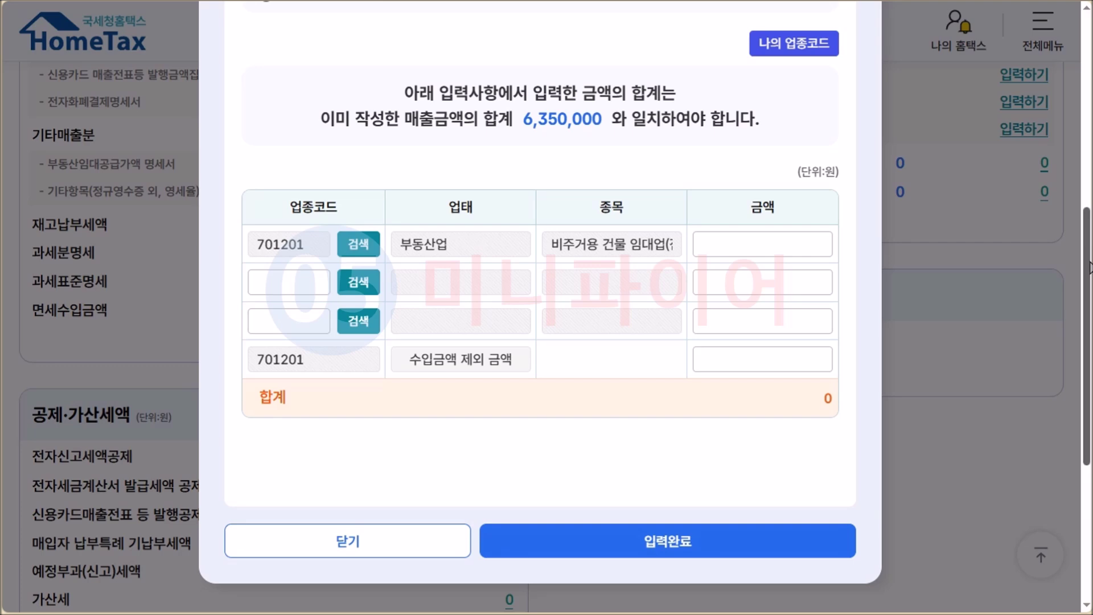
pyautogui.click(763, 244)
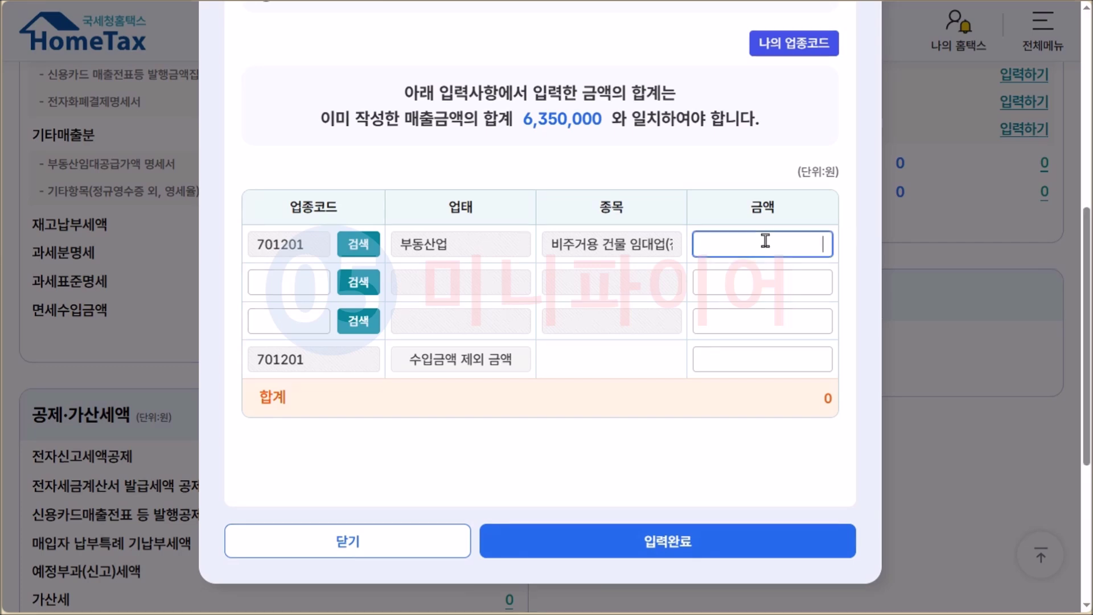
pyautogui.write('6350000')
pyautogui.click(766, 453)
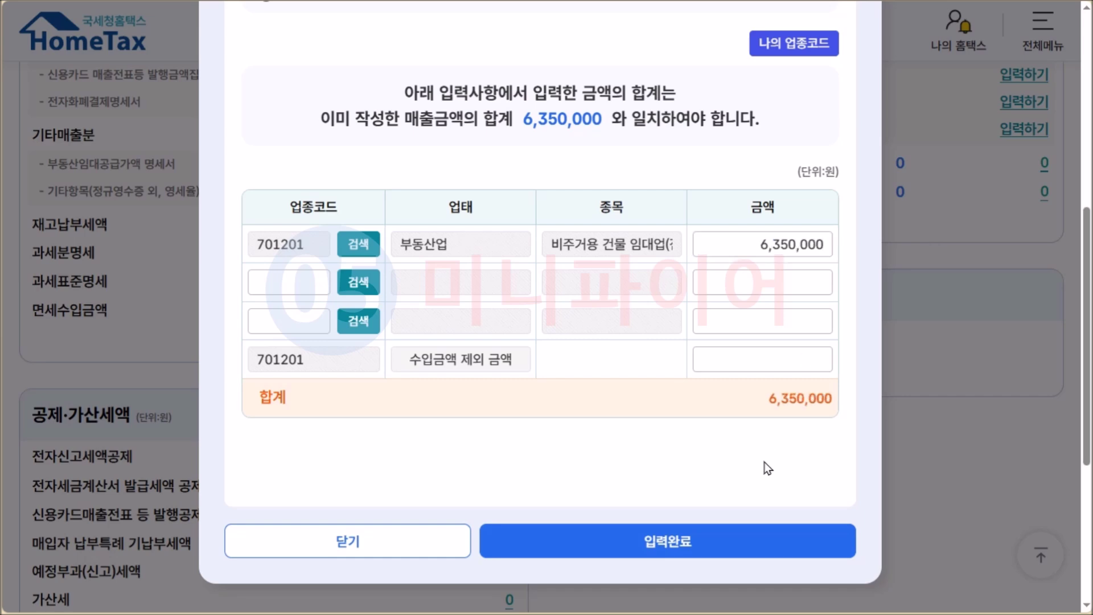
pyautogui.click(728, 553)
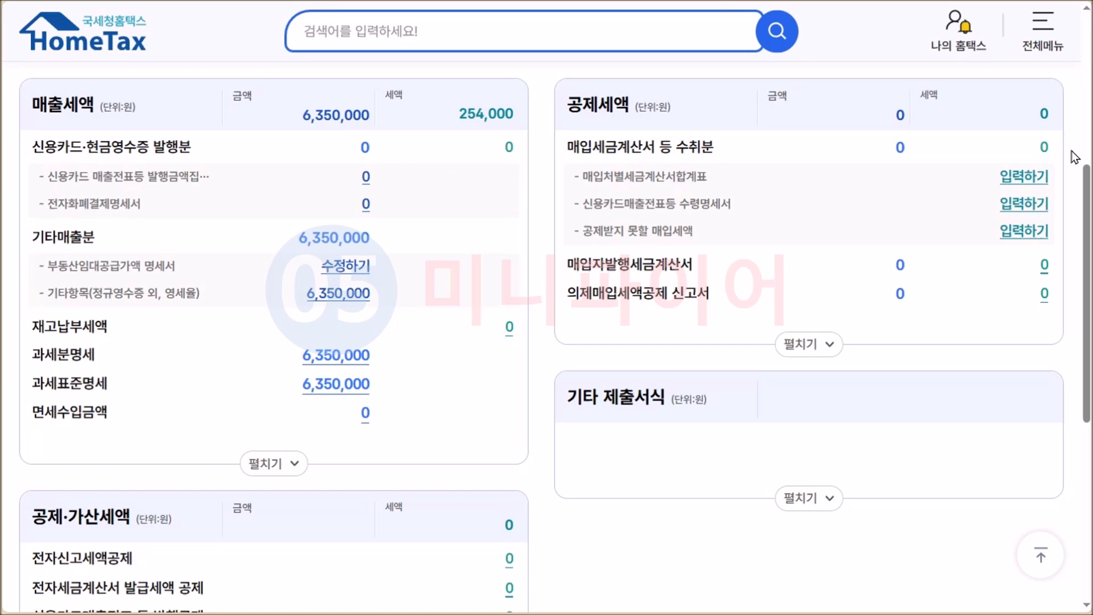
# In the purchase tax invoice summary, enter 1 supplier, 1 invoice and a 2,000,000 won taxable supply amount for the business-number row
pyautogui.click(1027, 177)
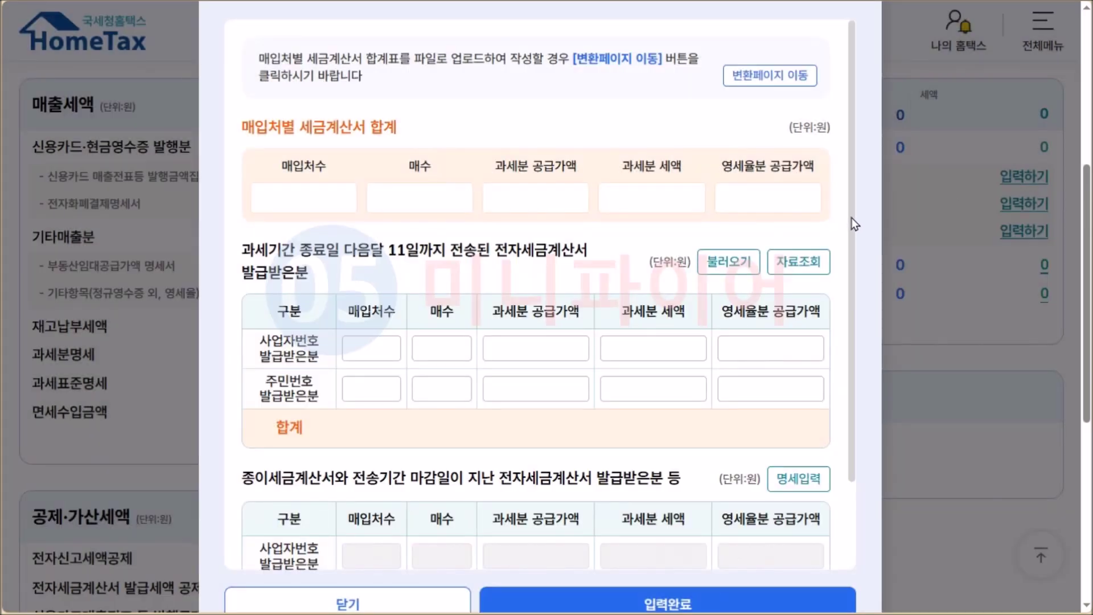
pyautogui.scroll(-3, 851, 217)
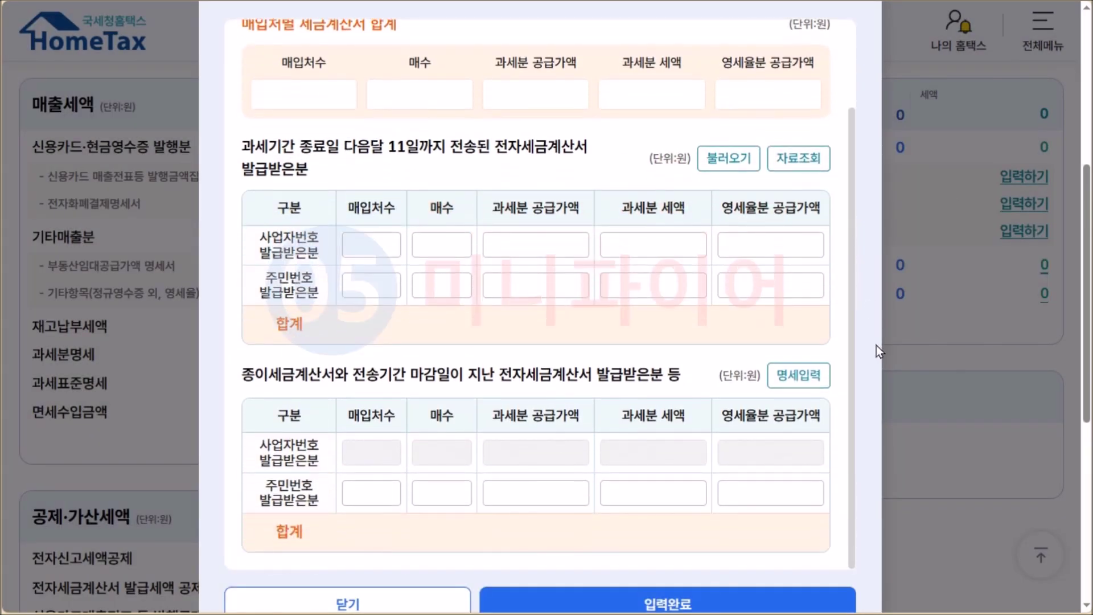
pyautogui.click(359, 247)
pyautogui.write('1')
pyautogui.press('Tab')
pyautogui.write('1')
pyautogui.press('Tab')
pyautogui.write('2,000,')
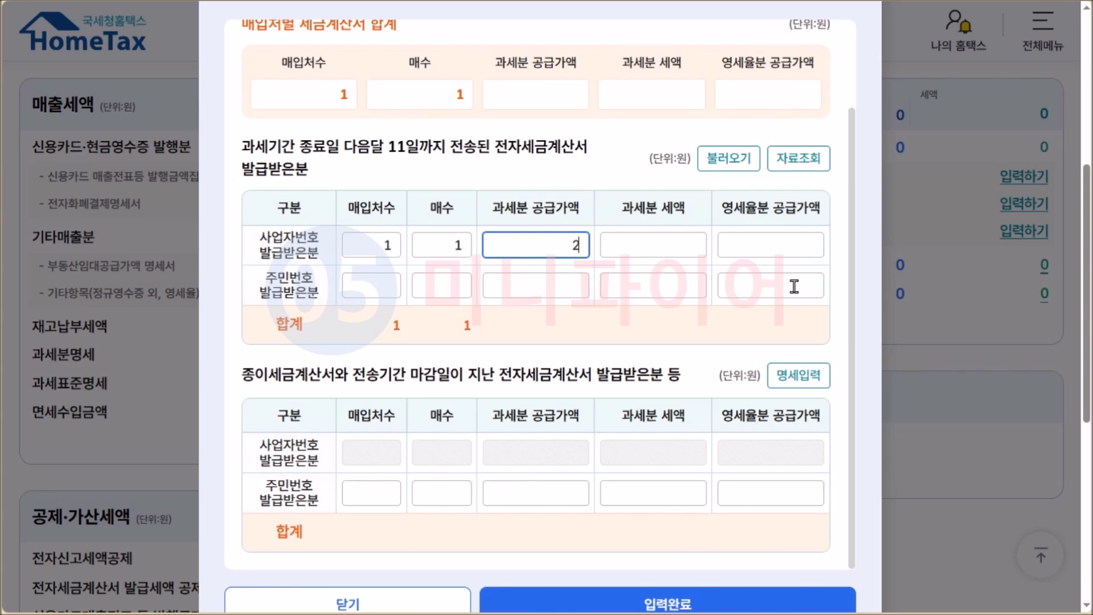
pyautogui.write('000000')
pyautogui.press('Tab')
pyautogui.click(768, 603)
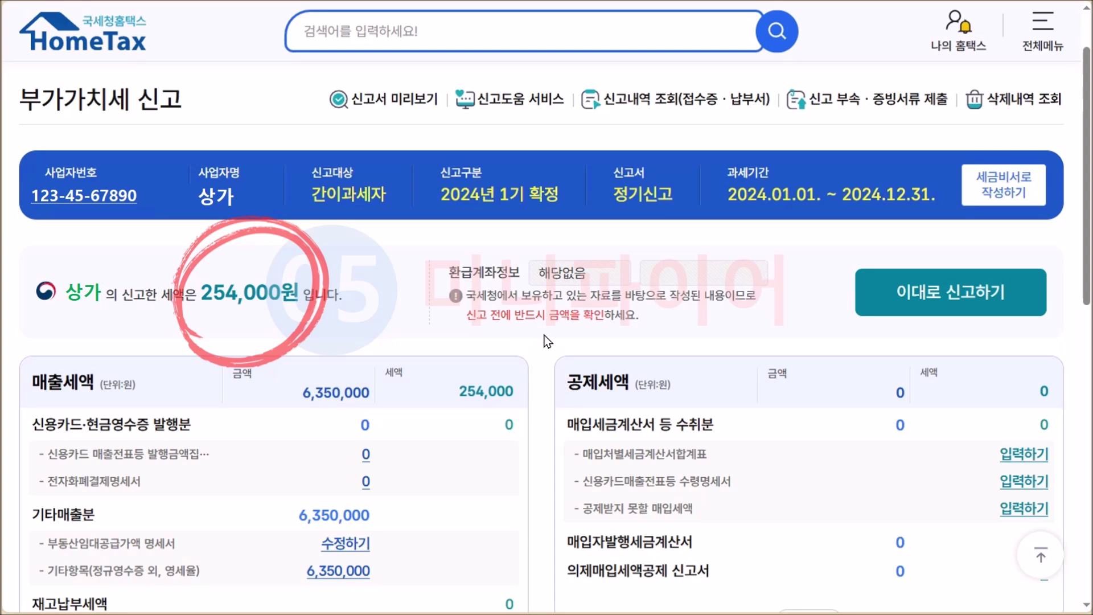
# Proceed with filing the VAT return as prepared and agree to the filing declaration
pyautogui.click(916, 285)
pyautogui.press('Return')
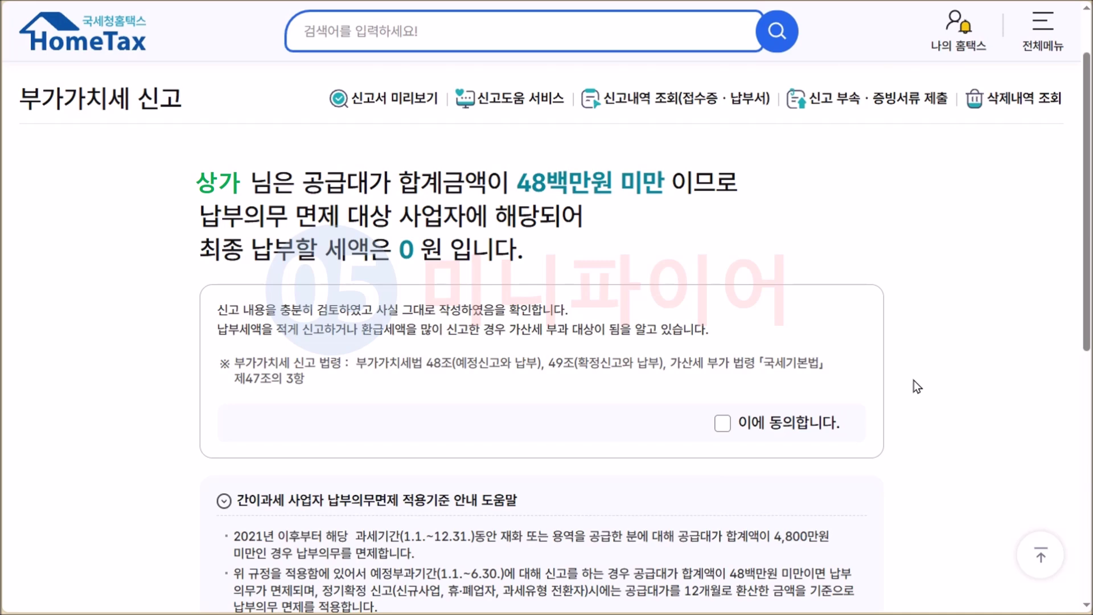
pyautogui.click(723, 422)
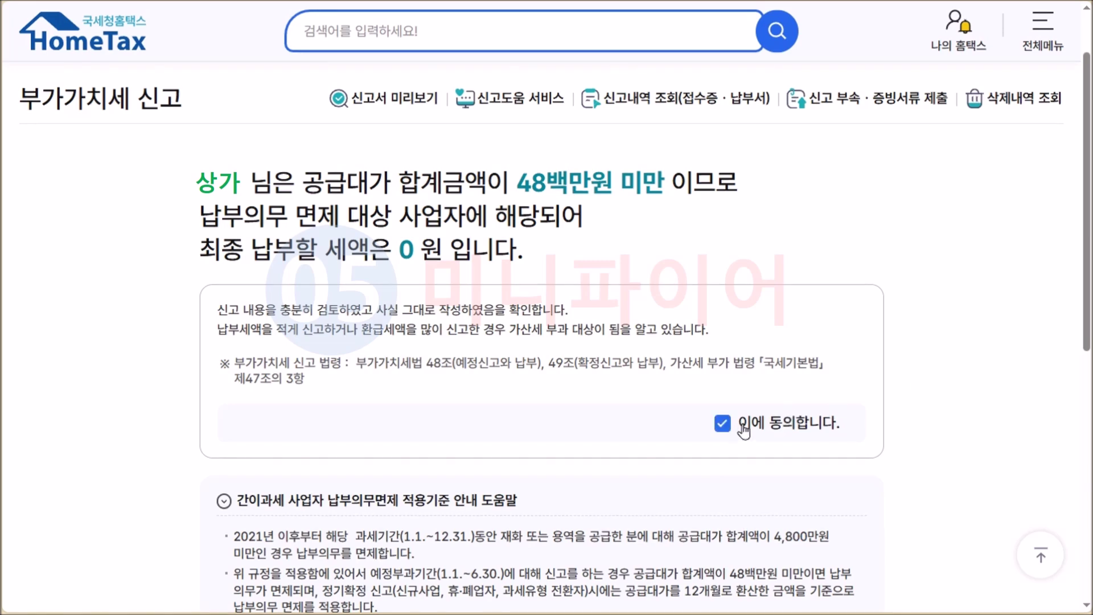
# Submit the return and mark that the filer has personally checked it
pyautogui.scroll(-5, 941, 393)
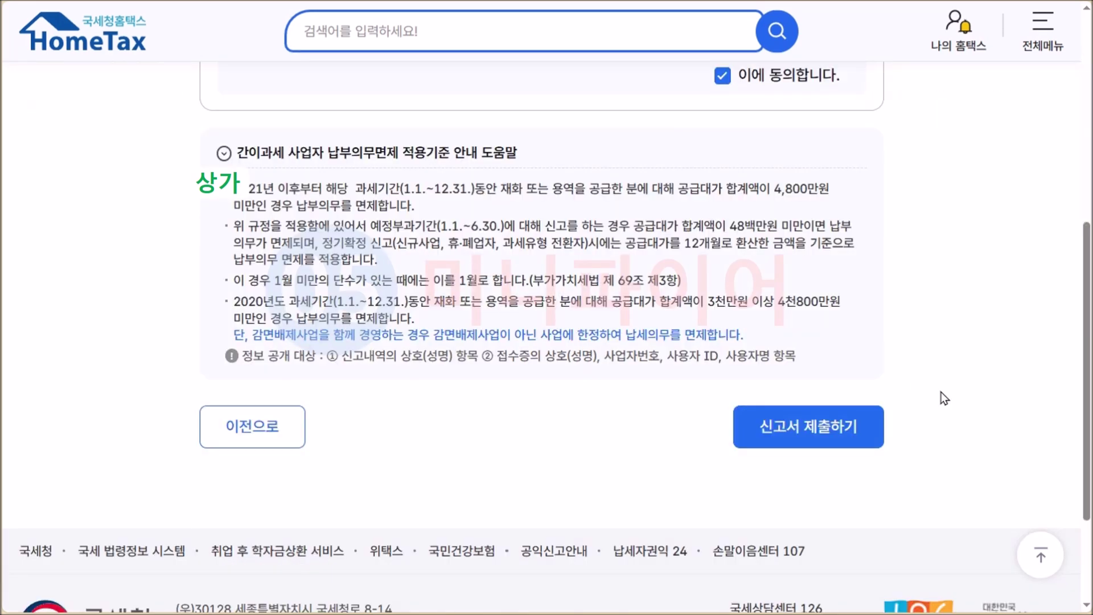
pyautogui.click(848, 428)
pyautogui.press('Return')
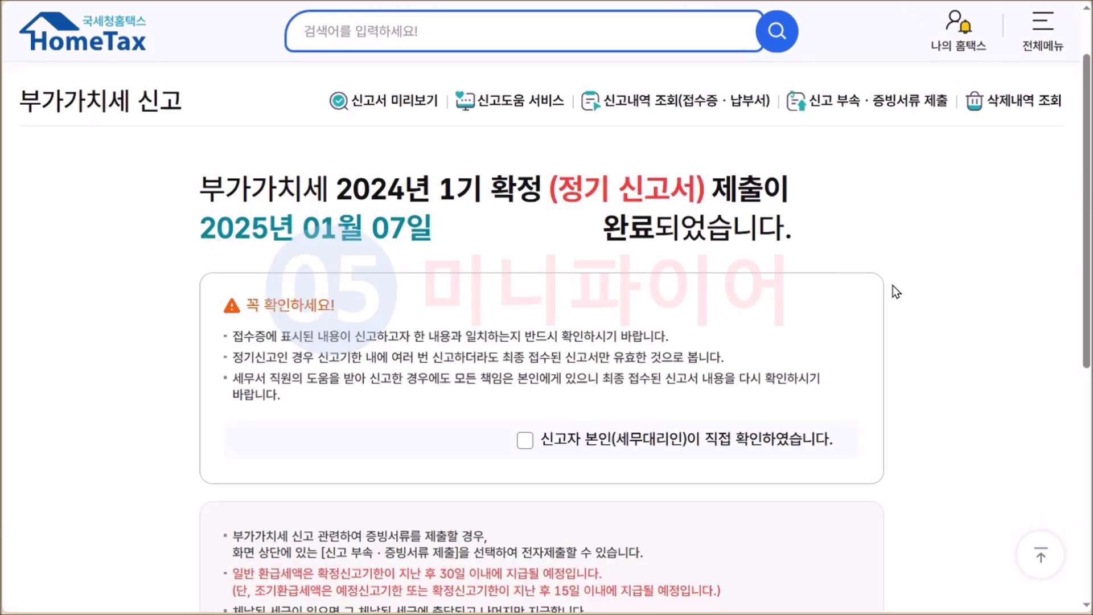
pyautogui.click(536, 442)
pyautogui.scroll(-5, 945, 405)
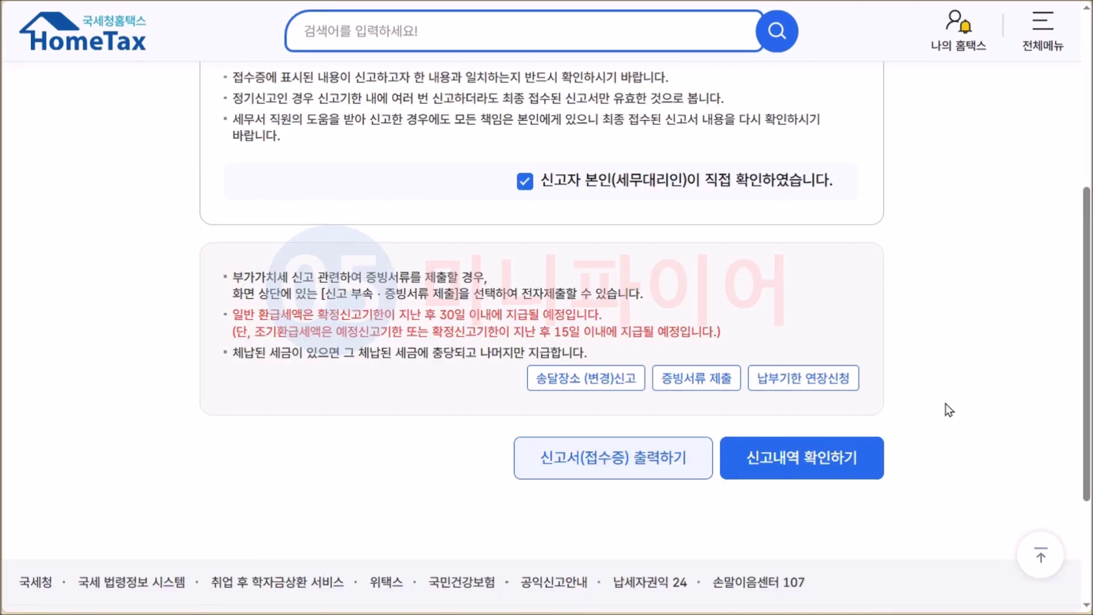